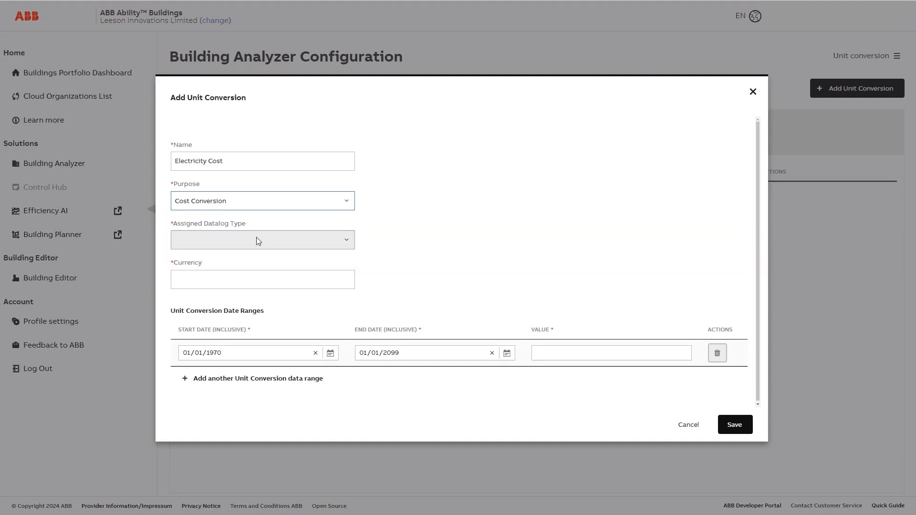
- Target Electricity (kWh) datalogs in € with value 0,25, valid 01/01/2024 to 31/12/2024
left_click(345, 242)
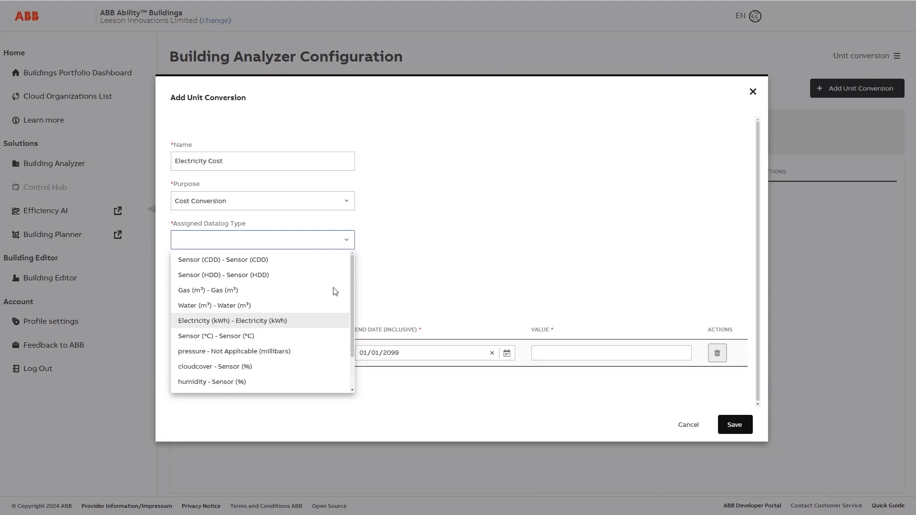
left_click(234, 323)
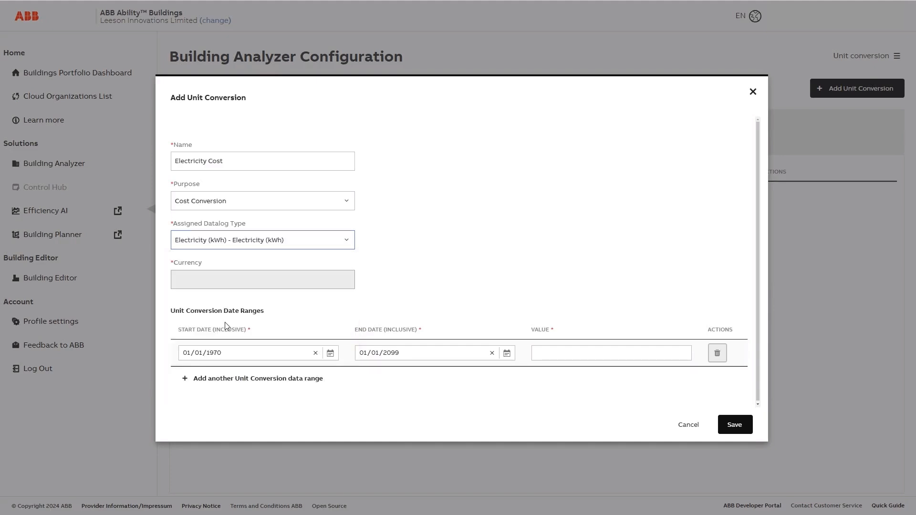
left_click(185, 284)
type("€")
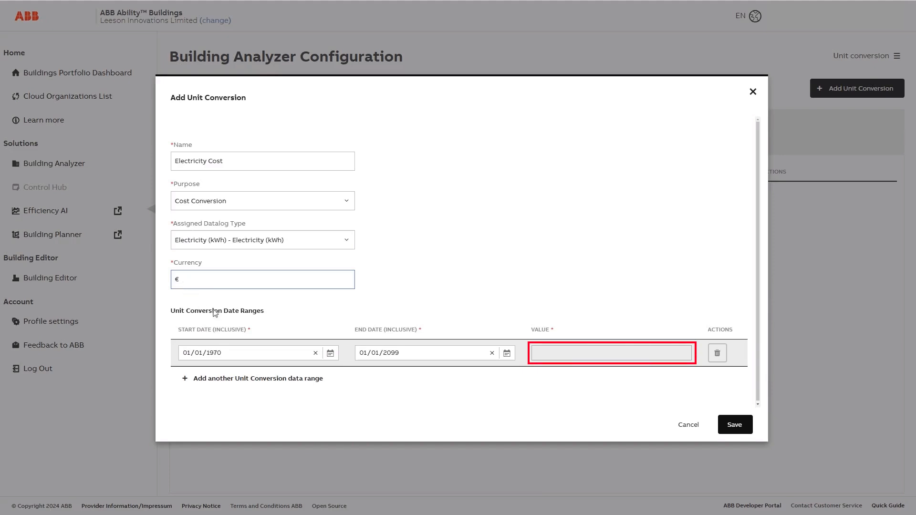
left_click(542, 354)
type("0,25")
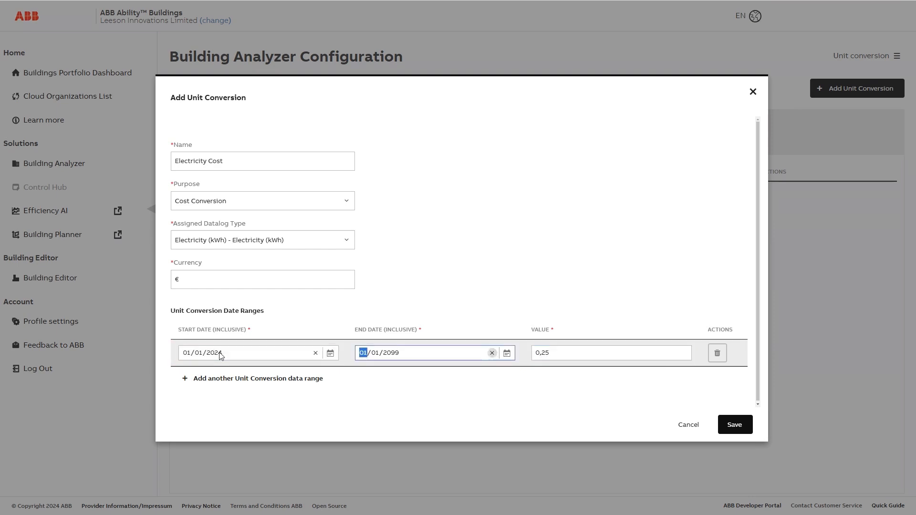
type("31122024")
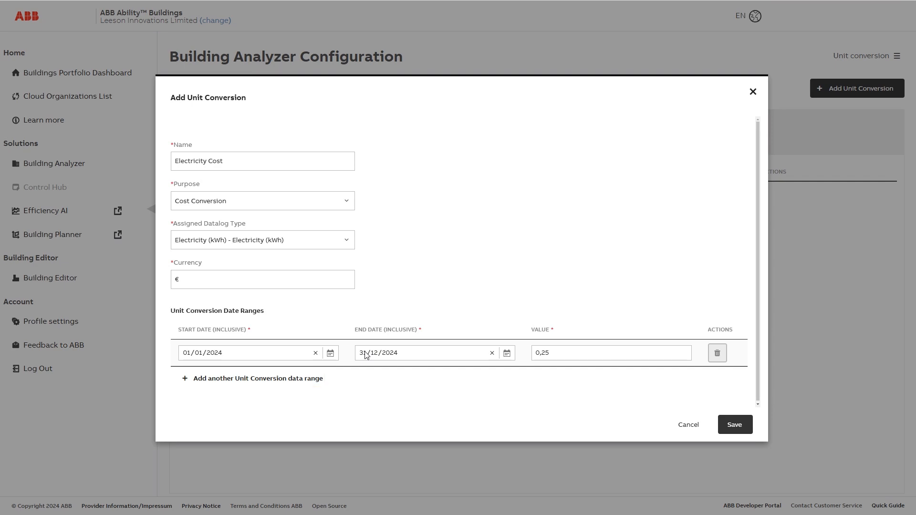
- Save the Electricity Cost unit conversion and bring up the configuration sections menu
left_click(735, 426)
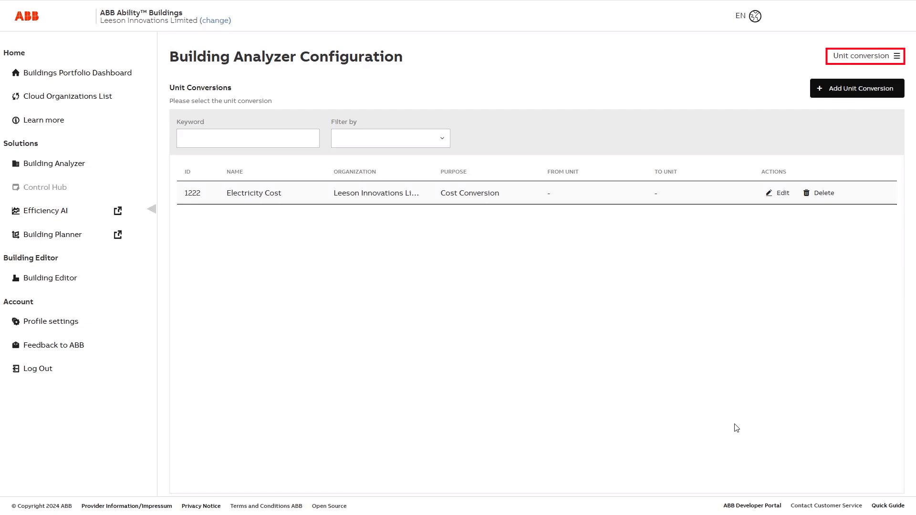
left_click(898, 58)
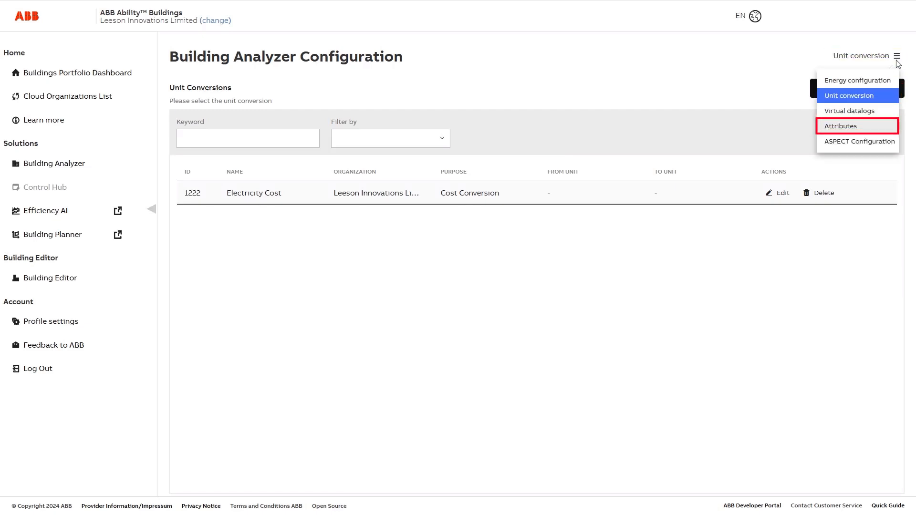
- In Attributes, start a new attribute label named Country with type List
left_click(847, 127)
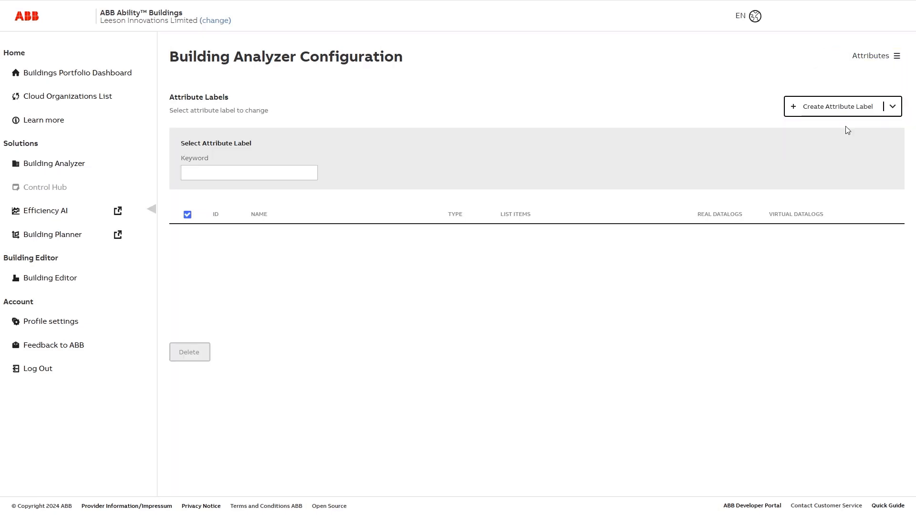
left_click(798, 107)
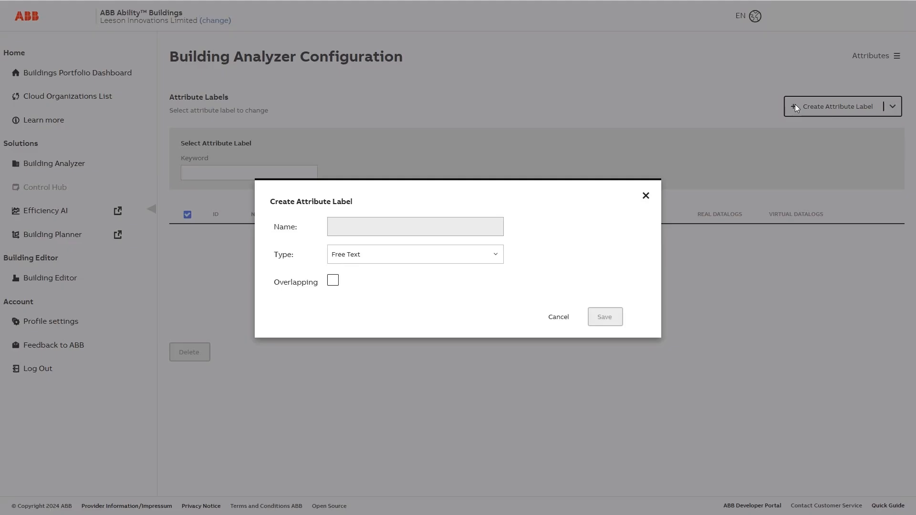
left_click(334, 229)
type("Country")
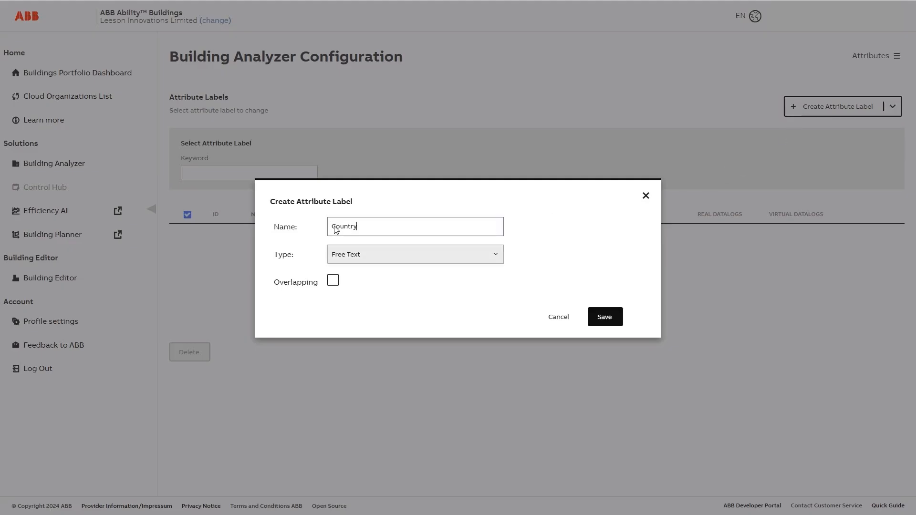
left_click(493, 256)
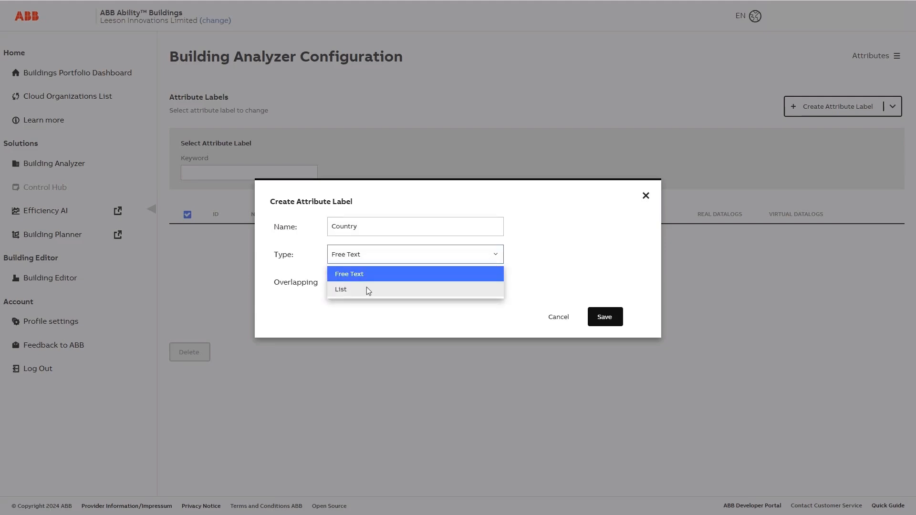
left_click(342, 289)
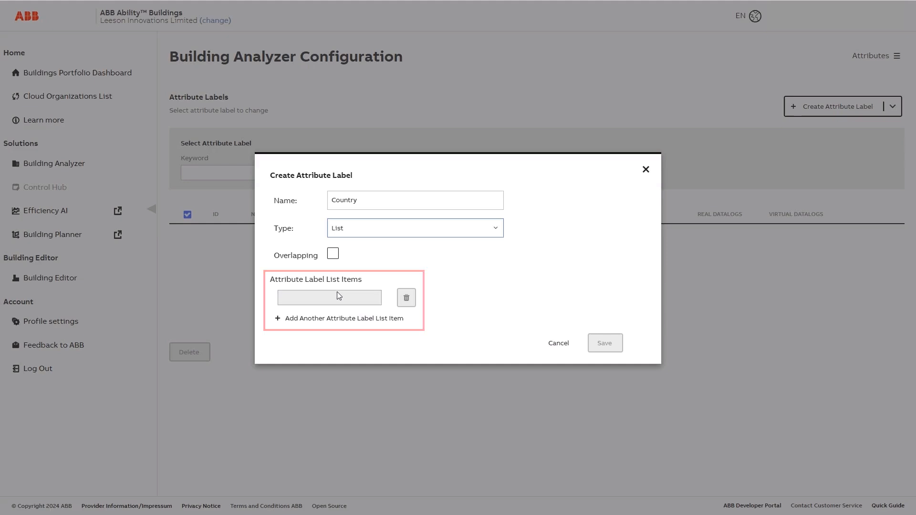
- Add list items Ireland, France, Germany, Spain and UK, then save the Country label
left_click(293, 301)
type("Ireland")
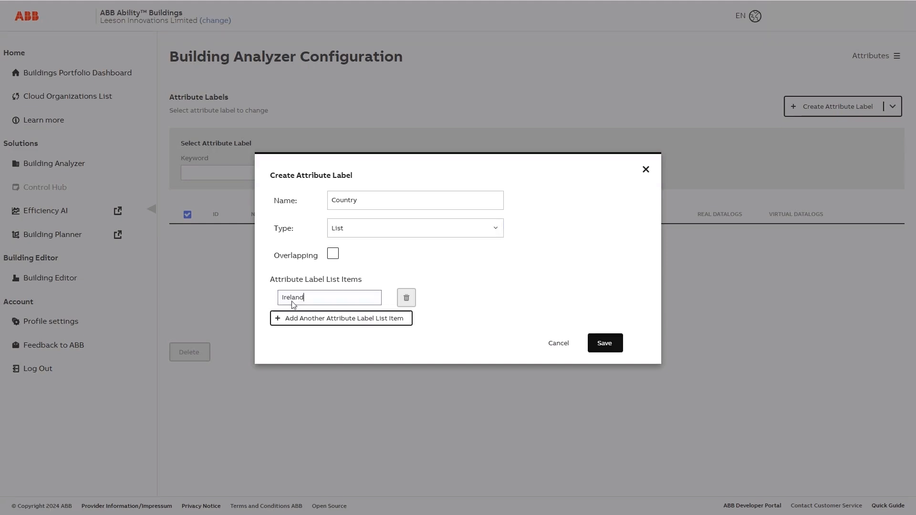
left_click(276, 322)
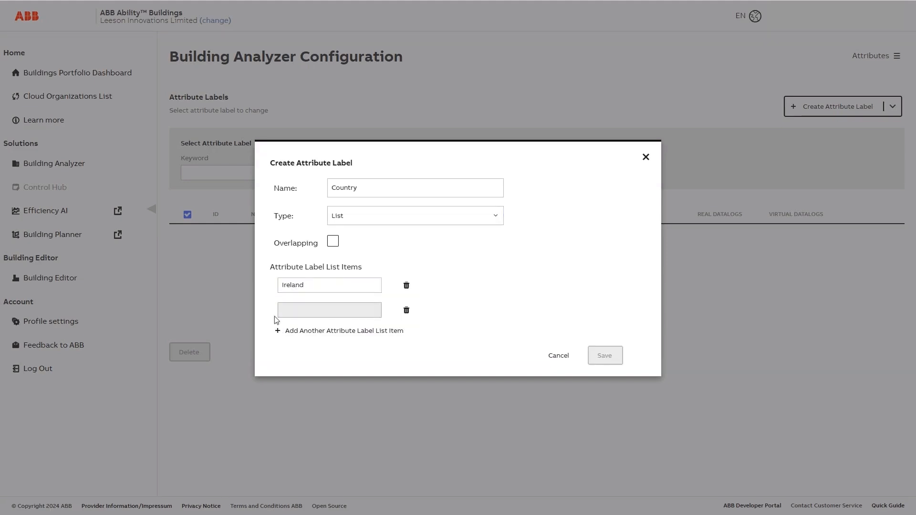
left_click(296, 312)
type("France")
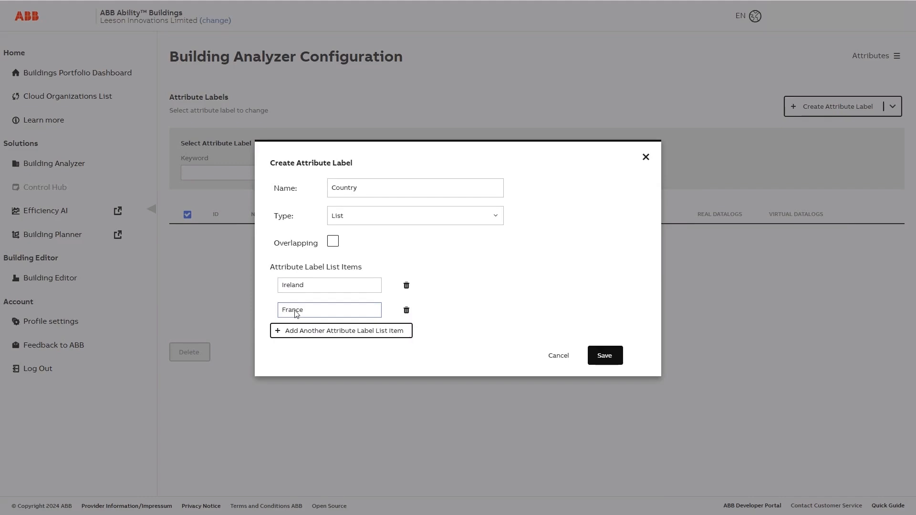
left_click(281, 331)
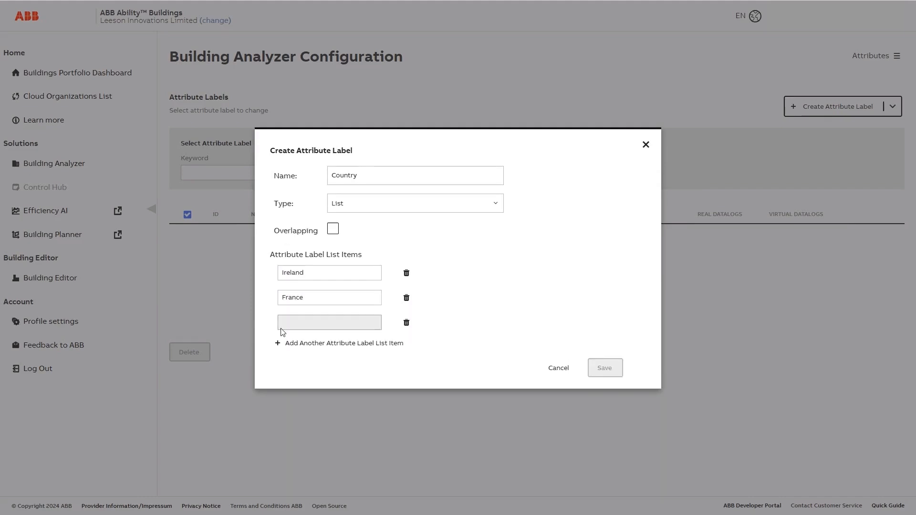
left_click(293, 328)
type("Germany")
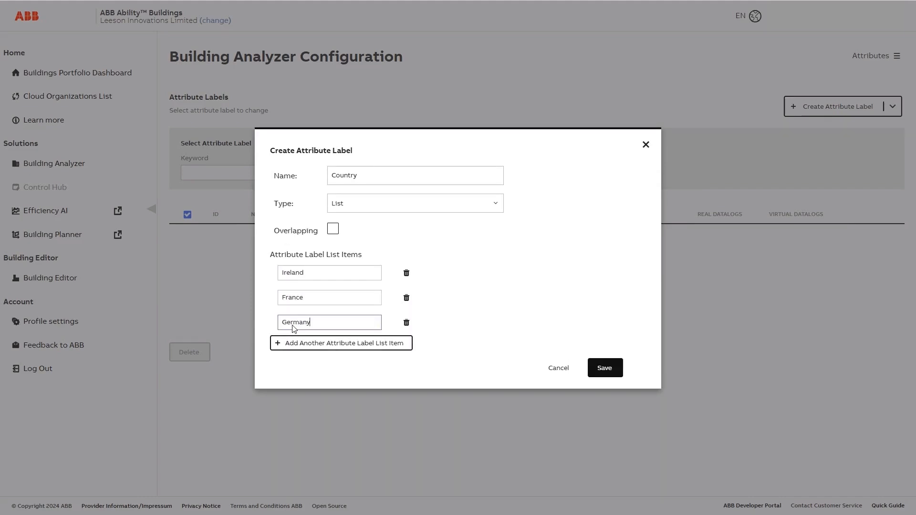
left_click(280, 343)
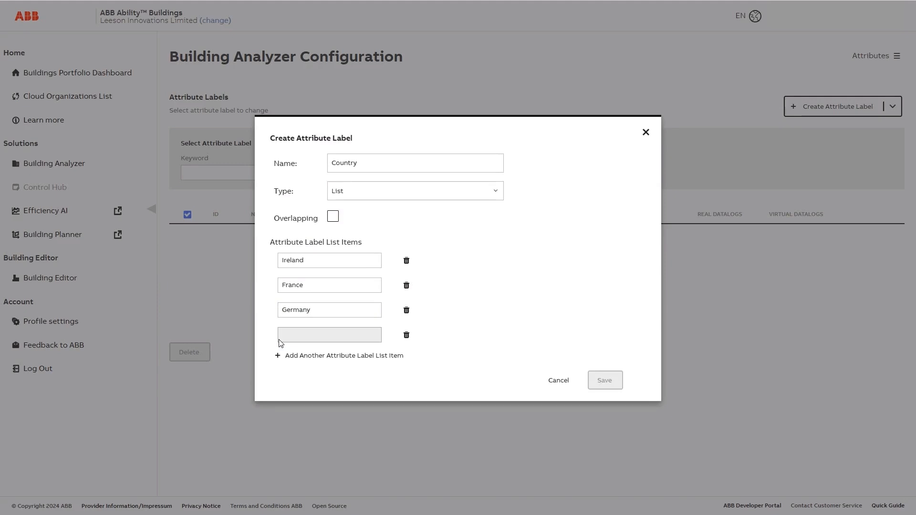
left_click(310, 332)
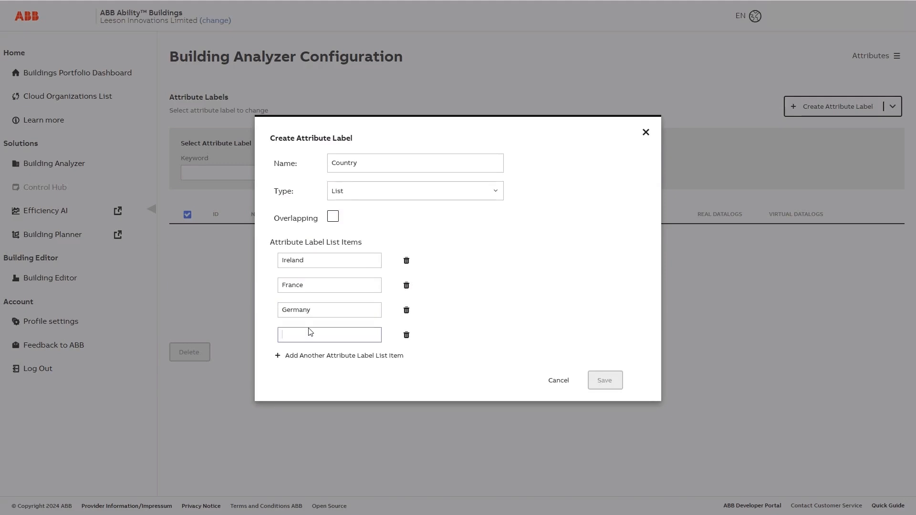
type("Spain")
left_click(280, 357)
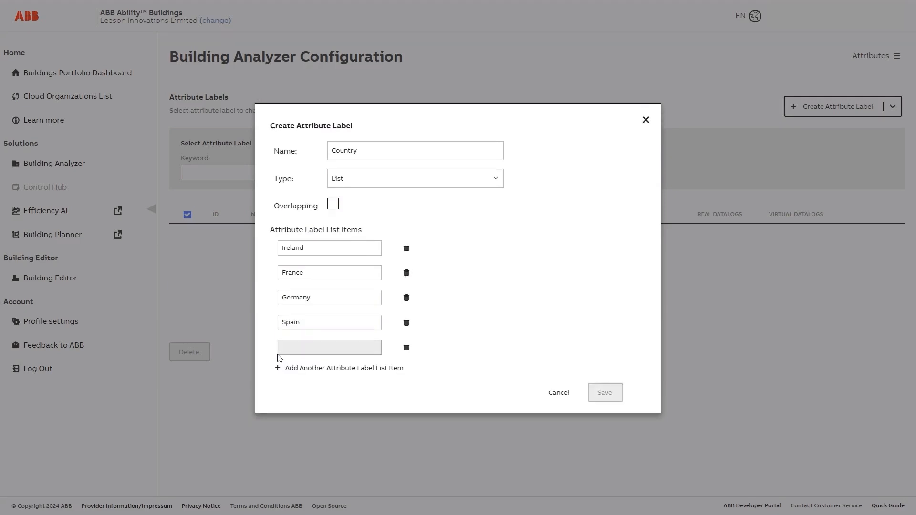
left_click(302, 349)
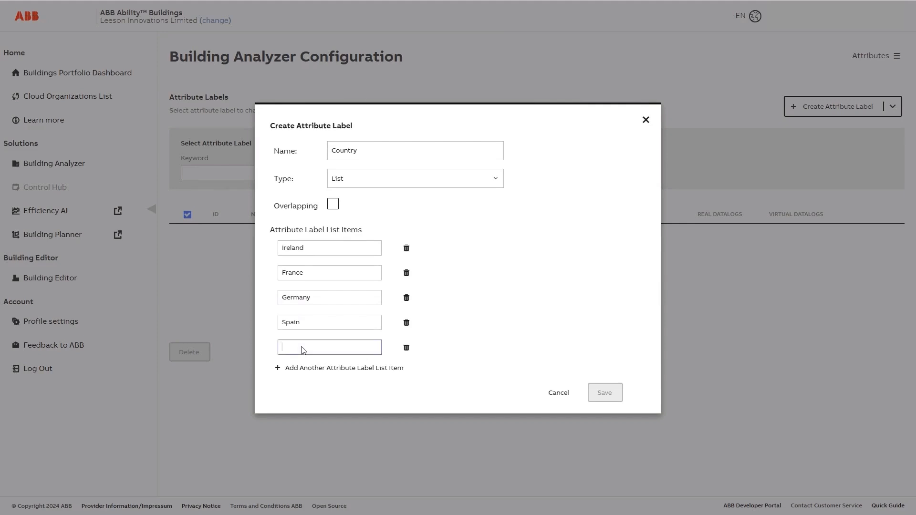
type("UK")
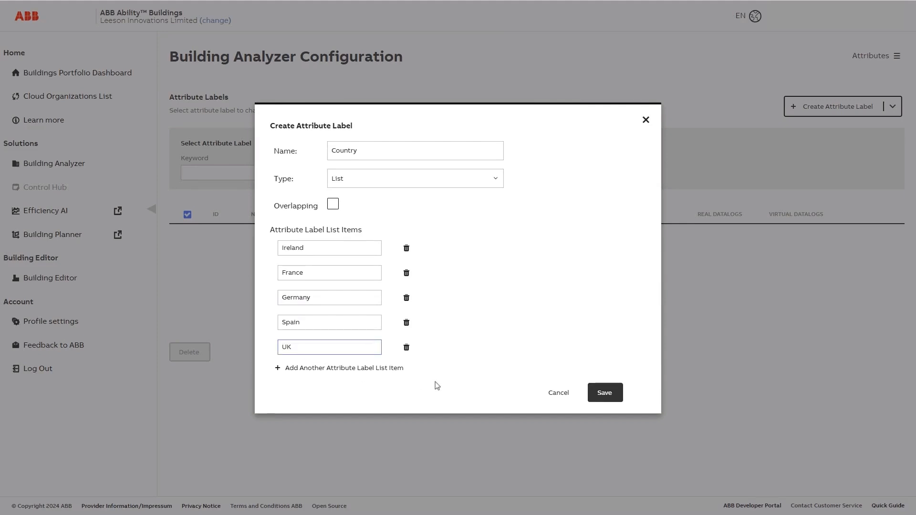
left_click(604, 392)
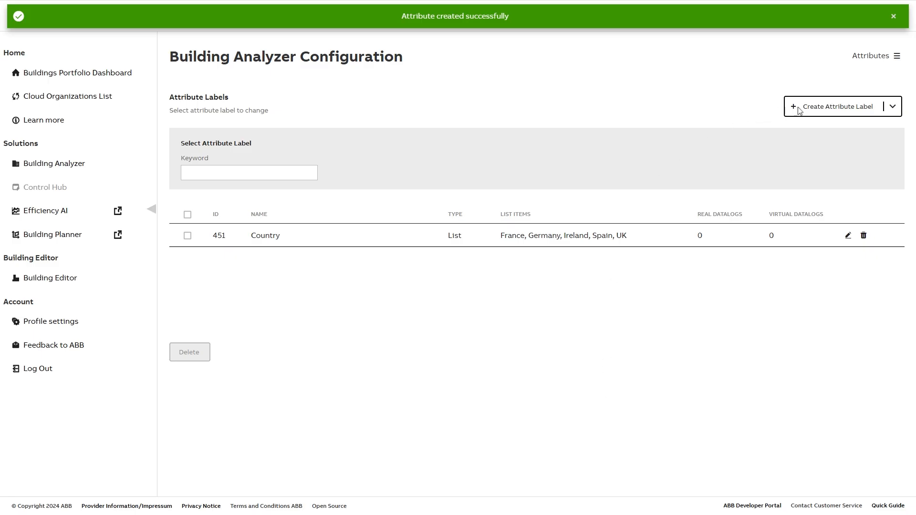
- Create a Free Text attribute label named 'Meter serial number' (ID 452)
left_click(814, 109)
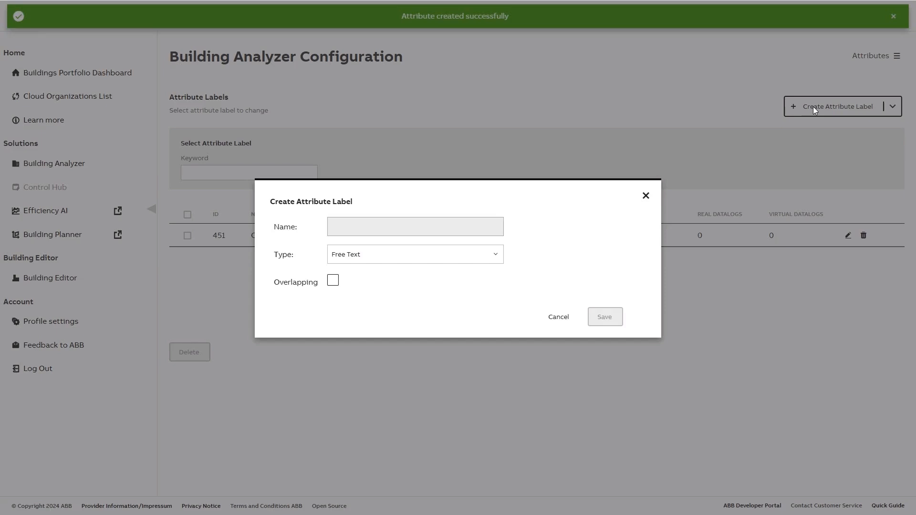
left_click(340, 230)
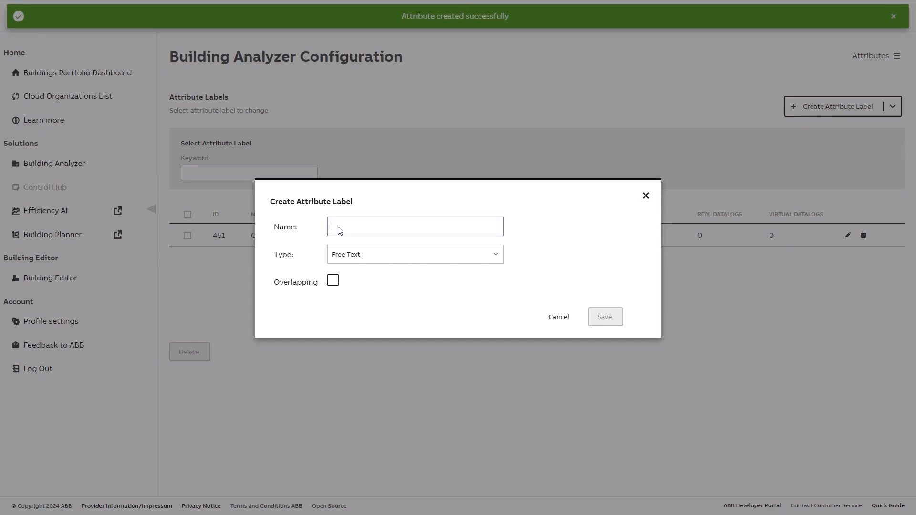
key("ctrl+v")
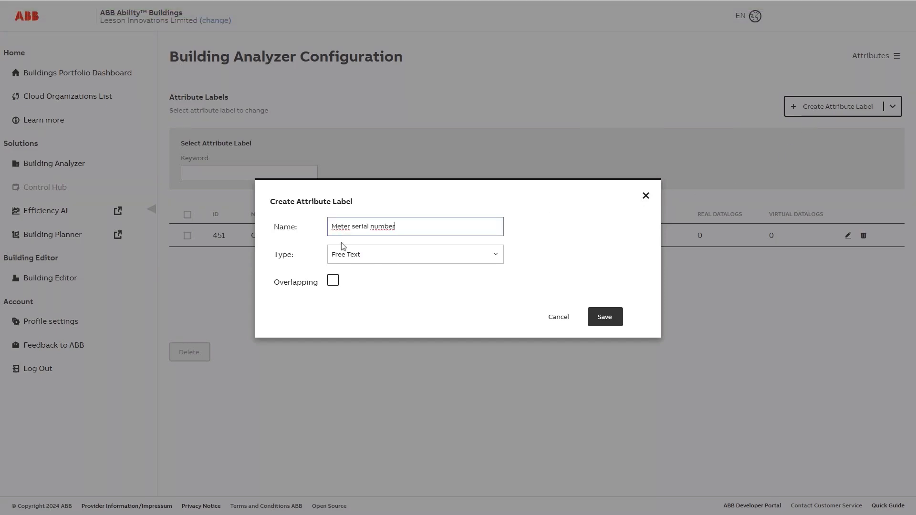
left_click(605, 319)
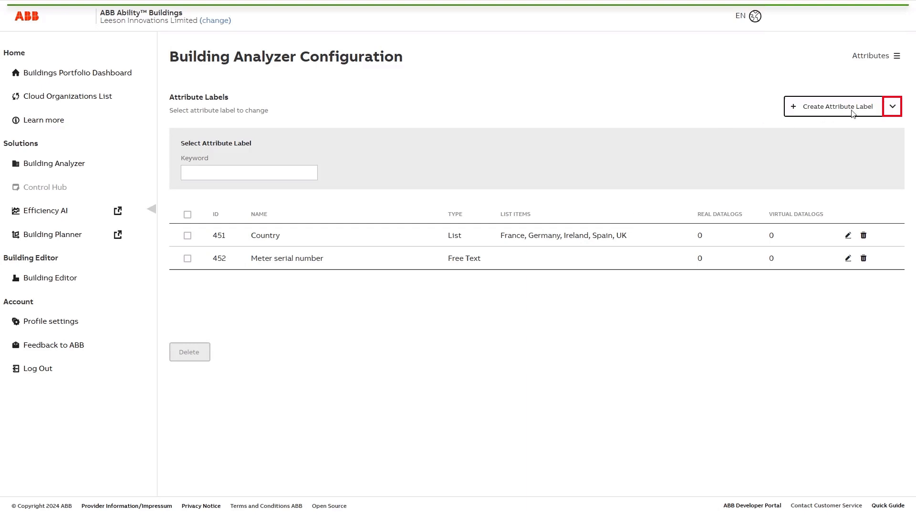
left_click(896, 112)
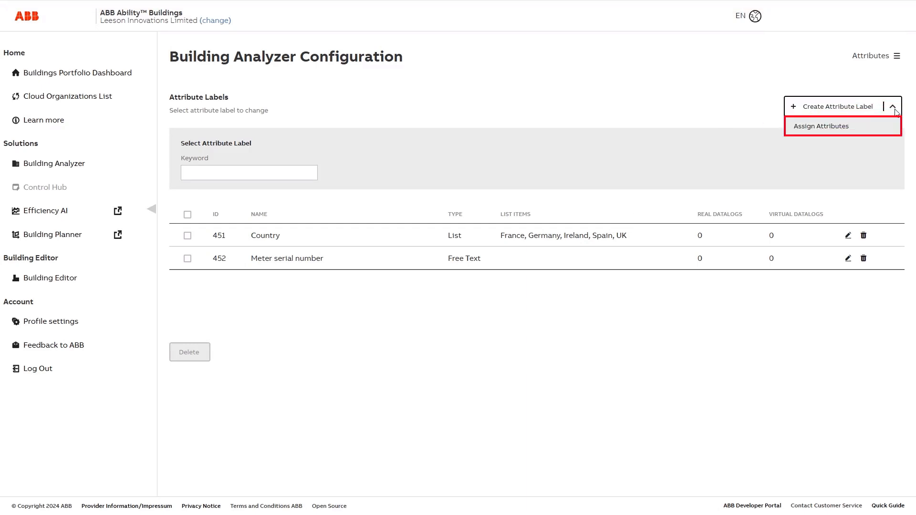
- Give the Gas_Meter datalog a Country attribute set to Ireland
left_click(815, 127)
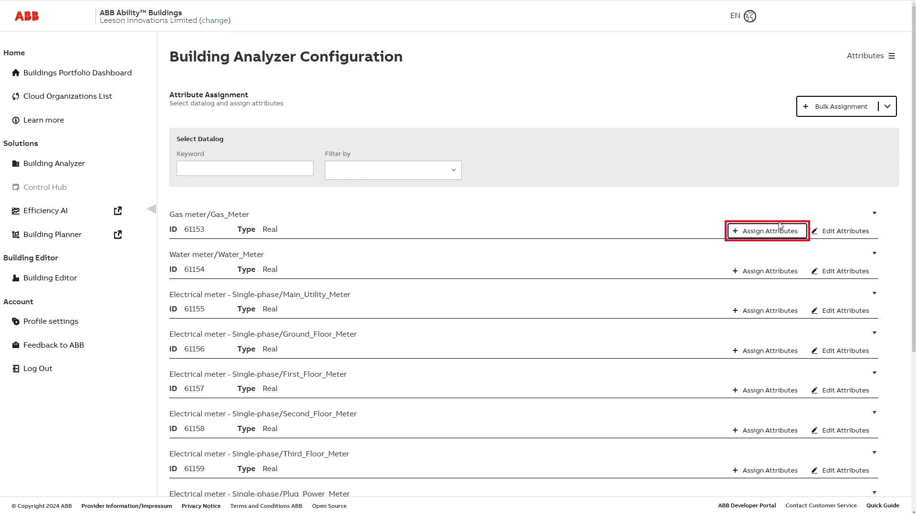
left_click(742, 235)
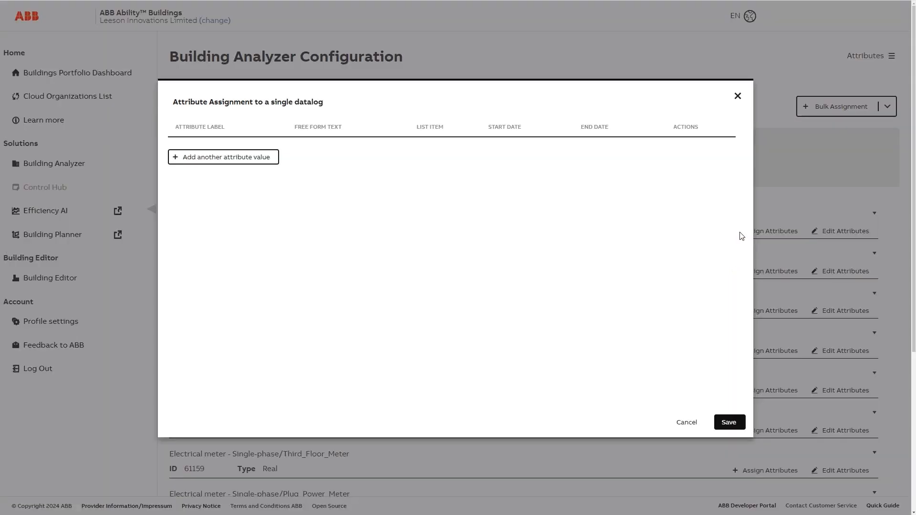
left_click(186, 159)
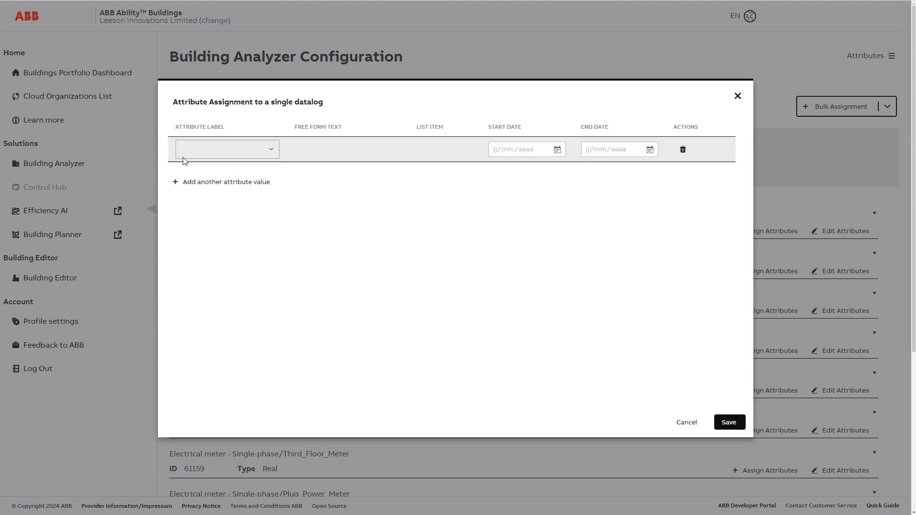
left_click(272, 151)
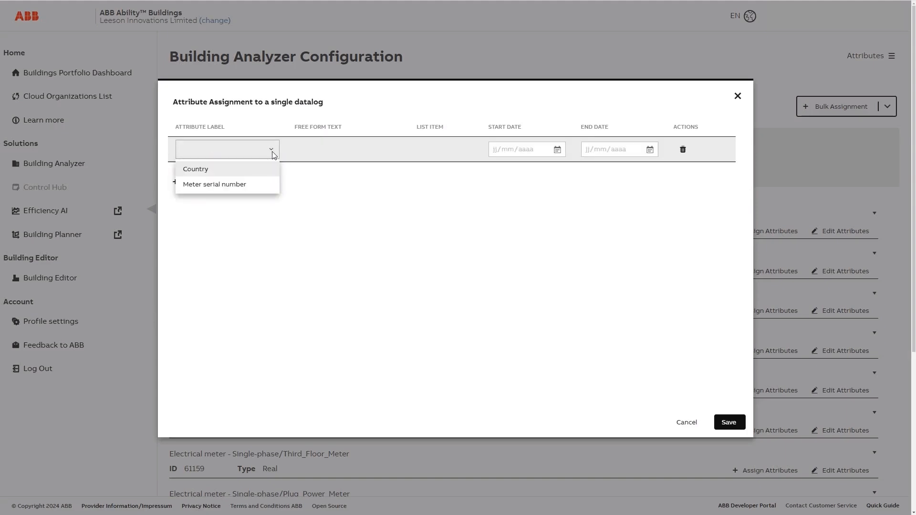
left_click(239, 171)
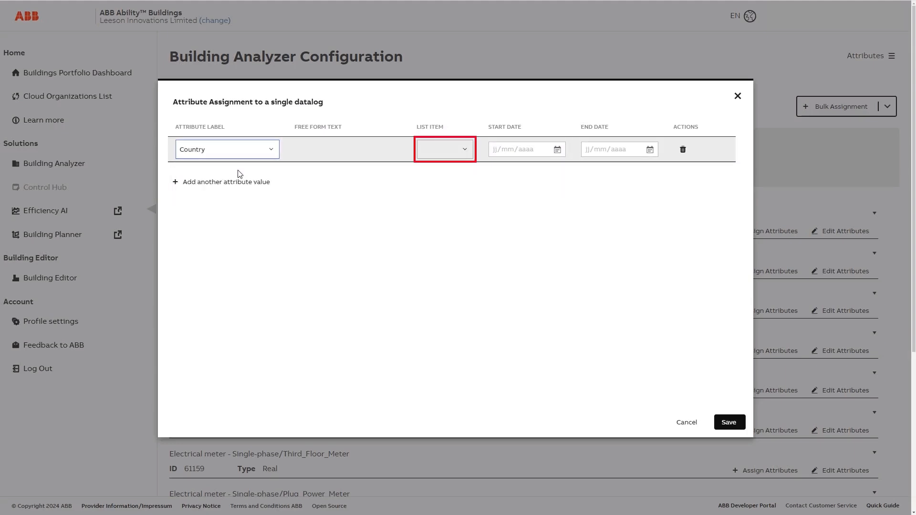
left_click(464, 150)
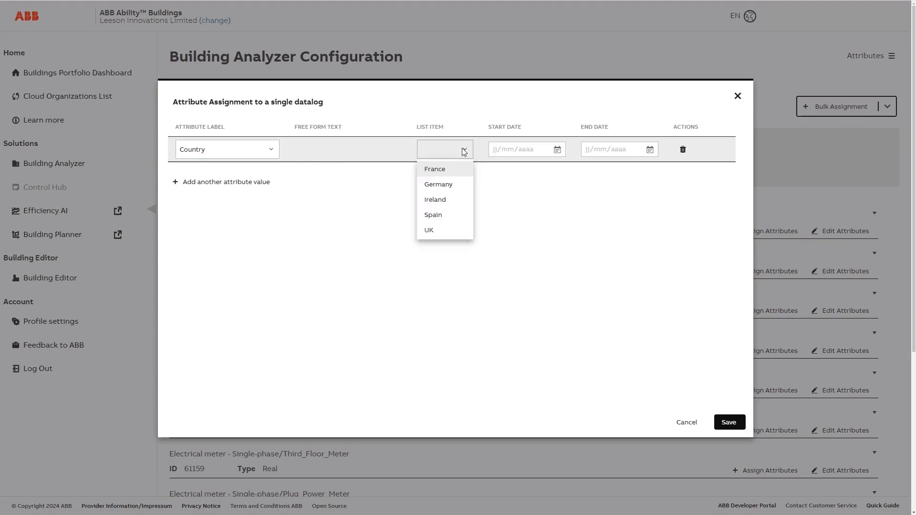
left_click(440, 200)
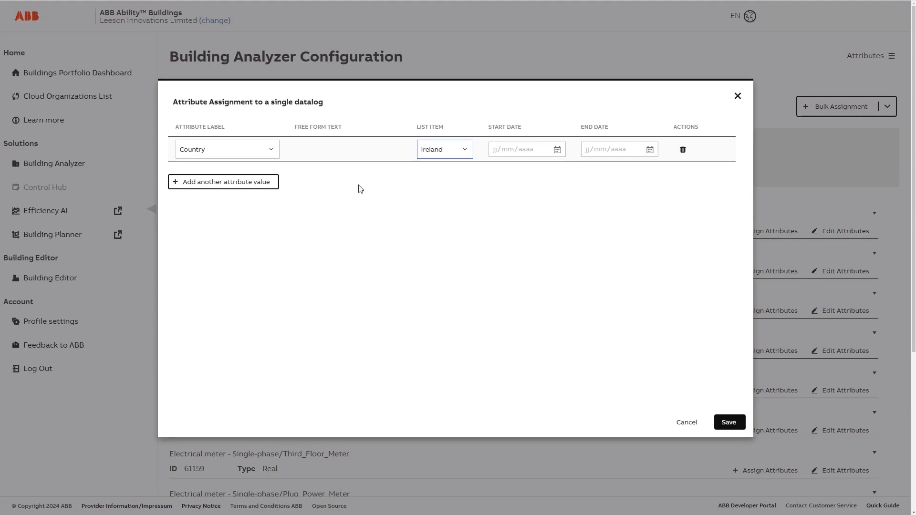
left_click(197, 182)
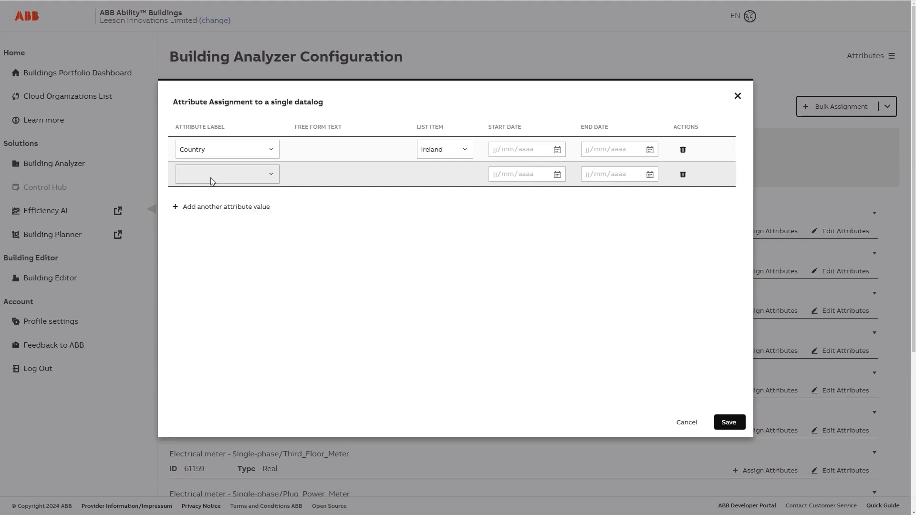
left_click(270, 177)
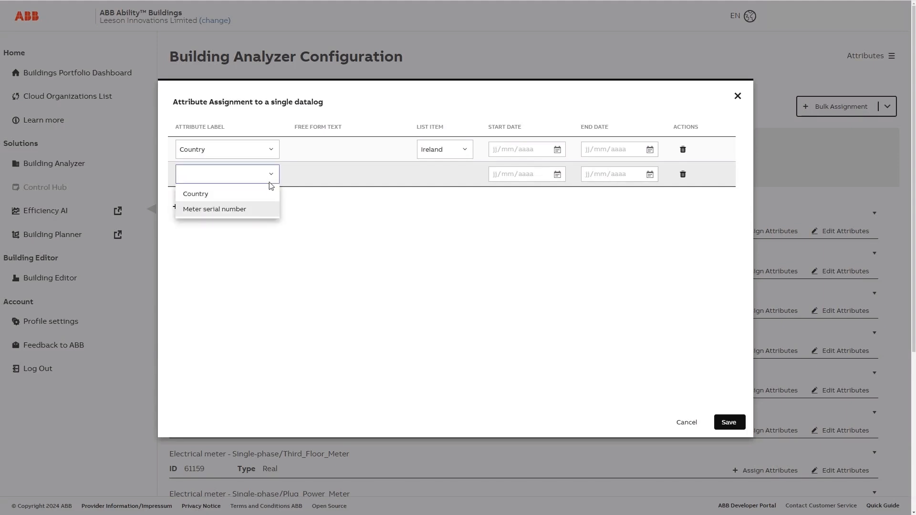
left_click(241, 210)
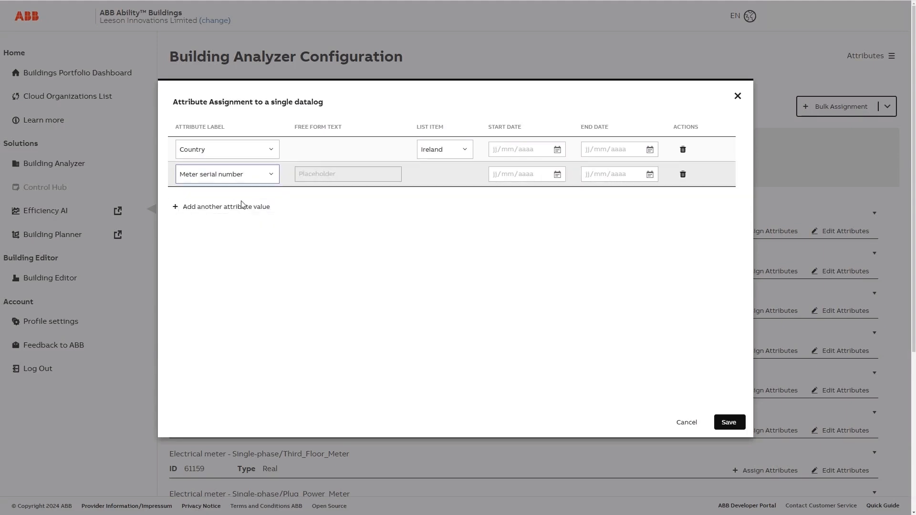
left_click(307, 177)
key("ctrl+v")
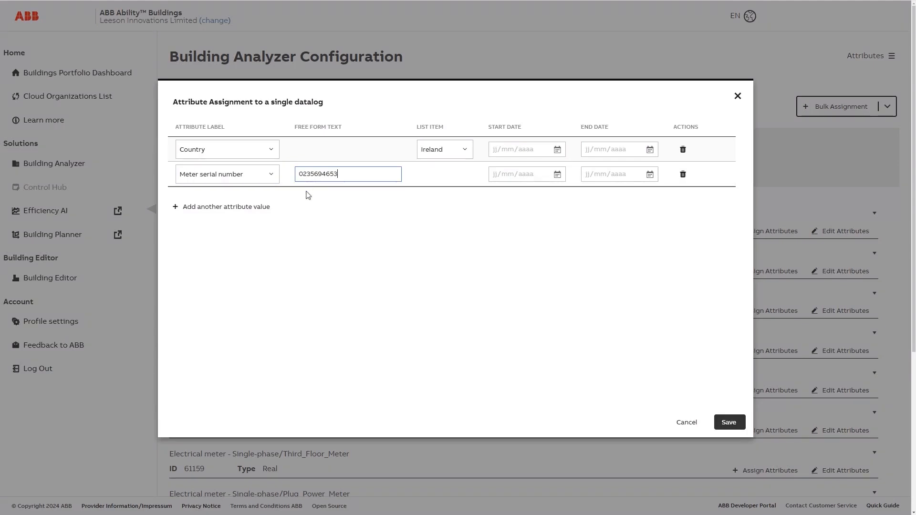
left_click(726, 423)
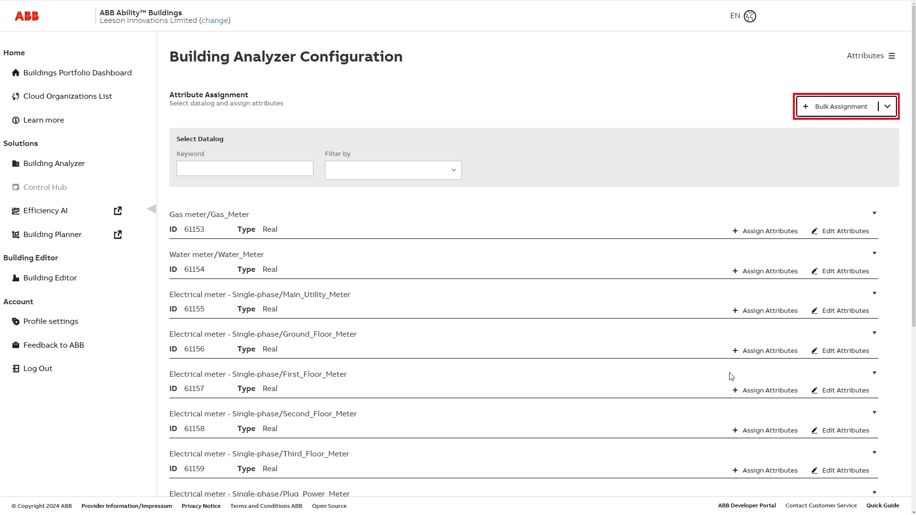
- Start a bulk assignment with the attribute Country set to Ireland
left_click(823, 107)
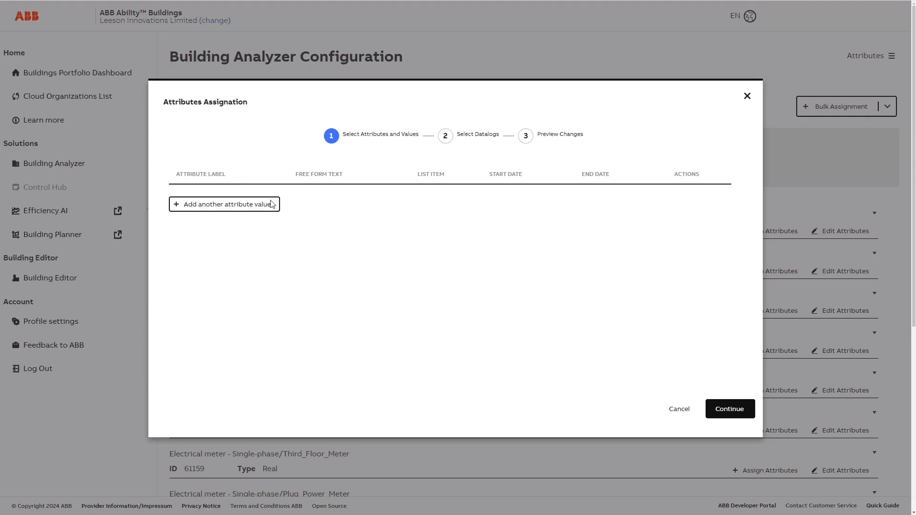
left_click(182, 205)
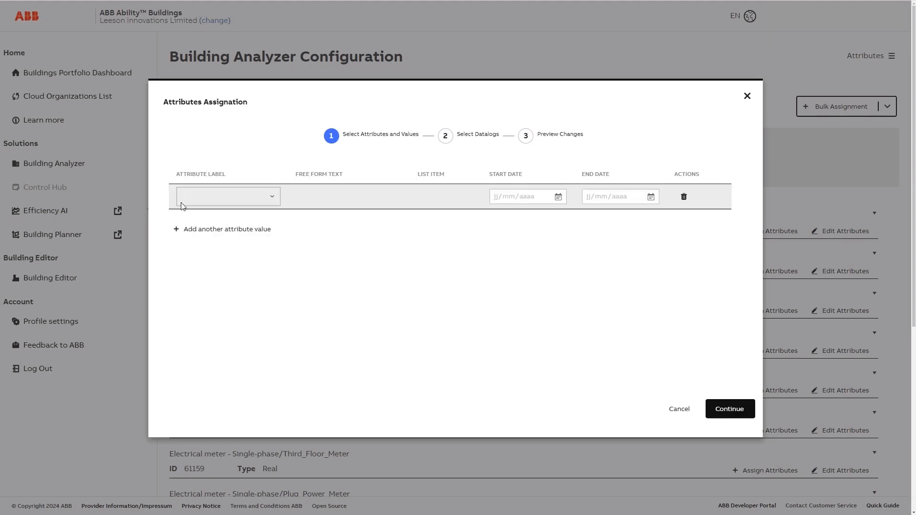
left_click(271, 196)
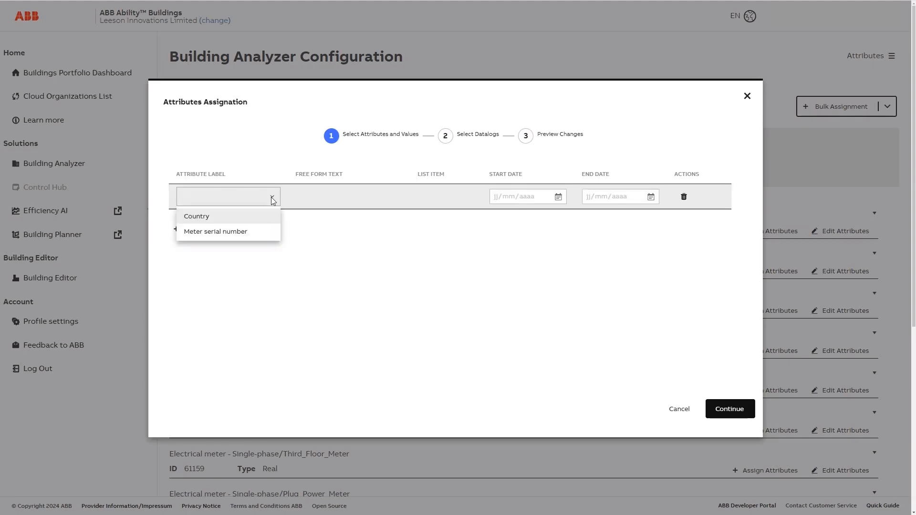
left_click(206, 220)
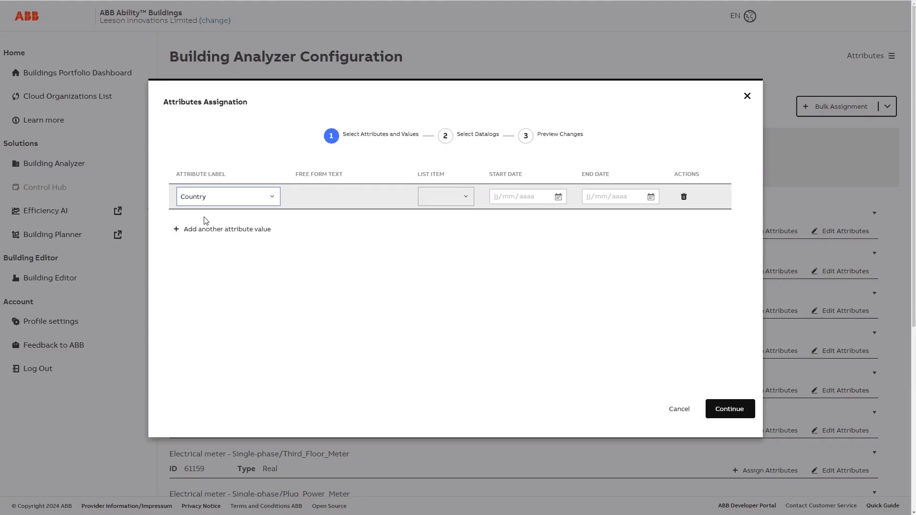
left_click(465, 198)
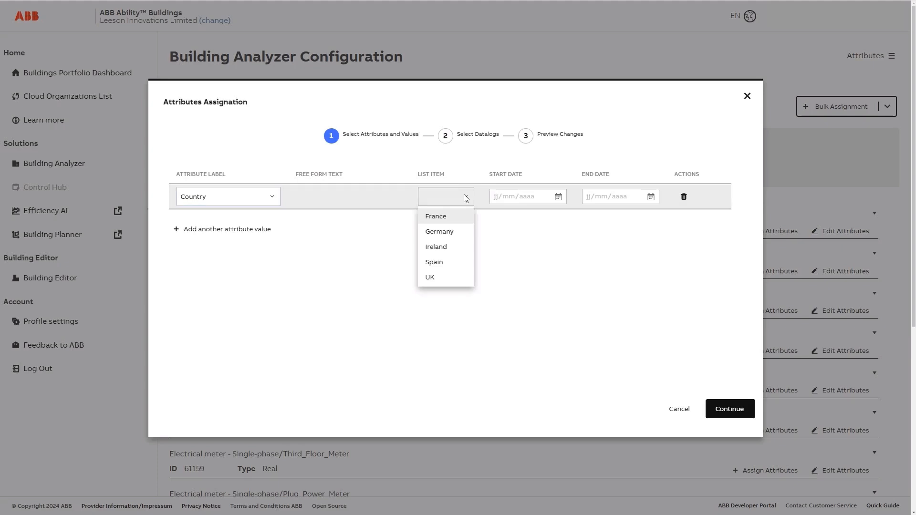
left_click(441, 247)
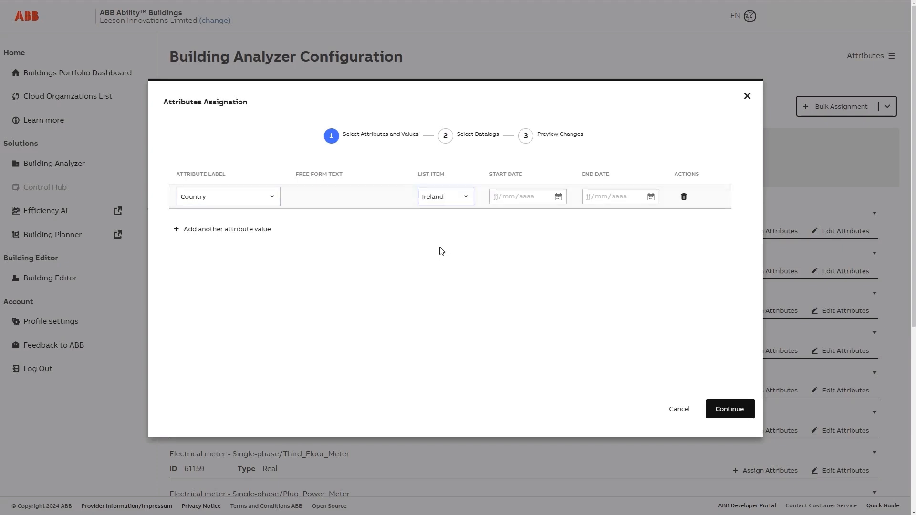
- Include Gas_Meter datalog 61153 and preview the changes for the Gas_Meter and Water_Meter datalogs
left_click(721, 409)
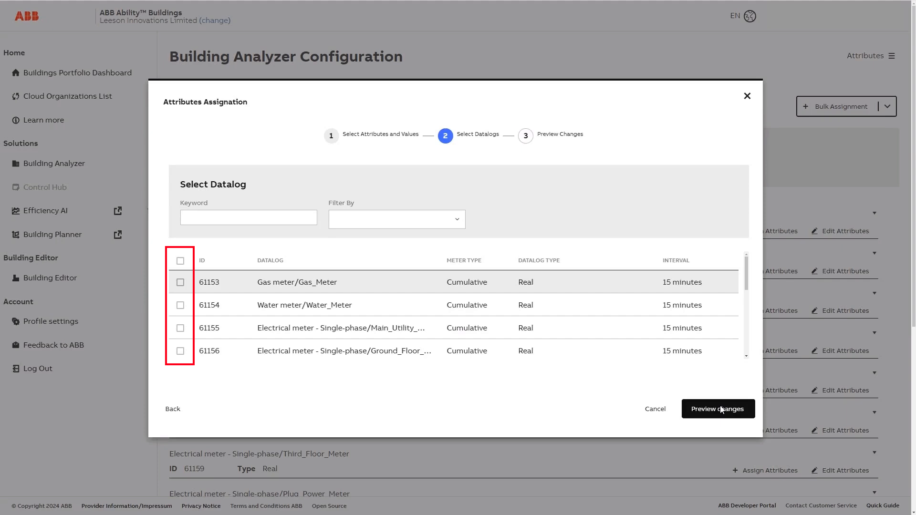
left_click(180, 283)
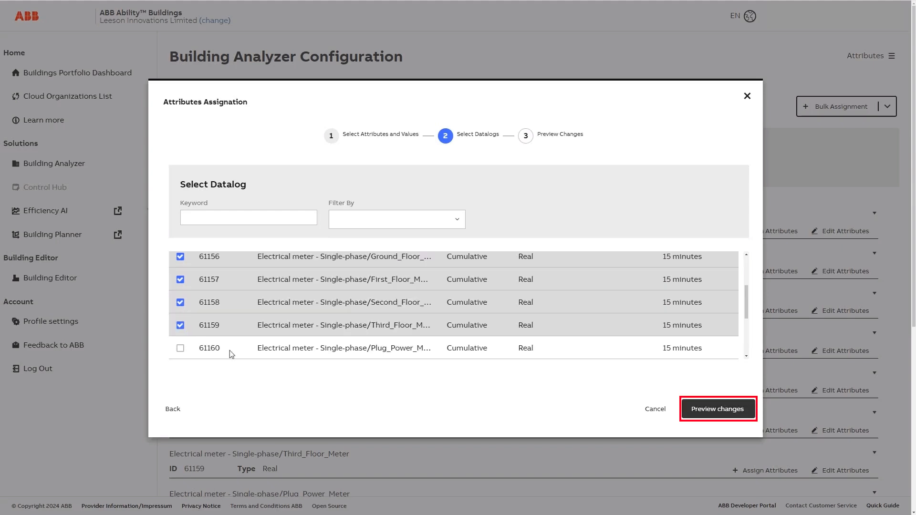
left_click(716, 413)
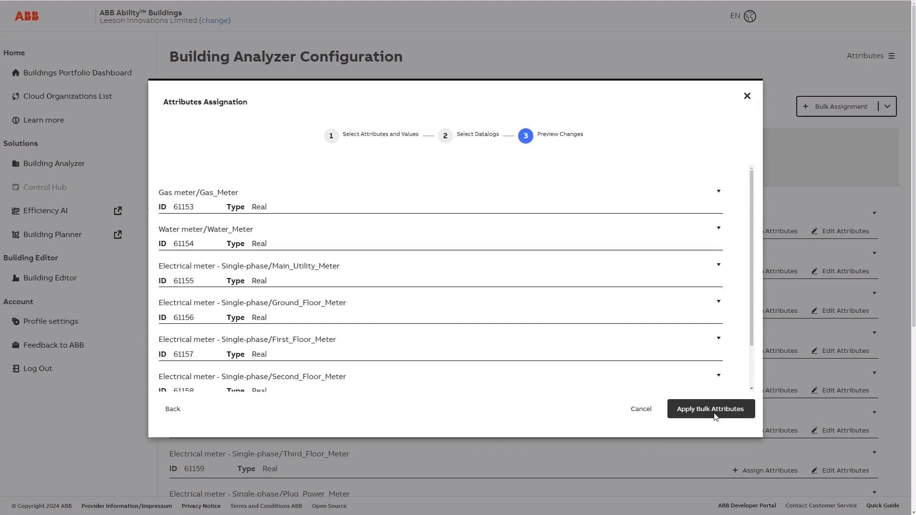
left_click(720, 192)
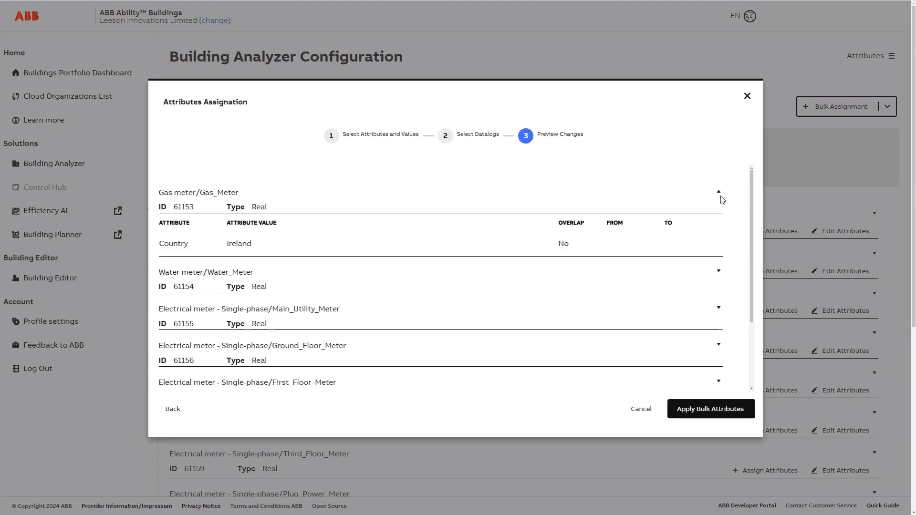
left_click(719, 272)
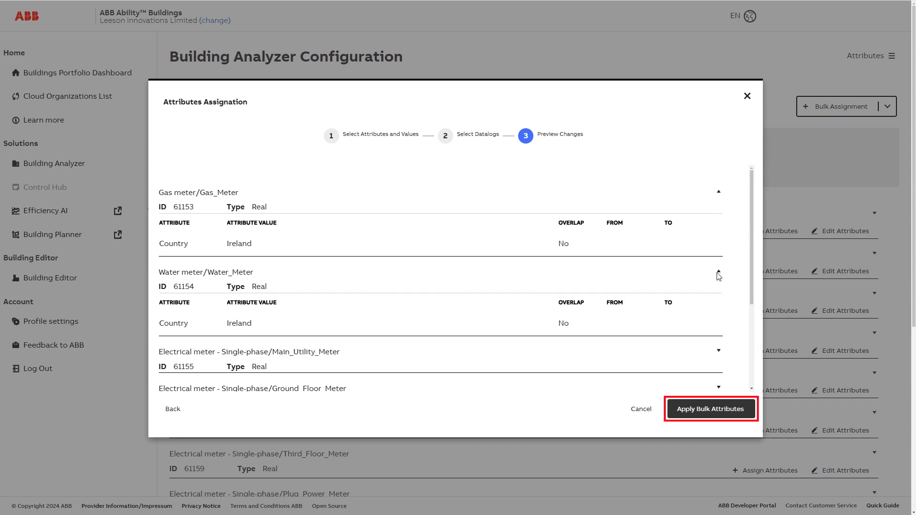
- Apply Country Ireland to the selected datalogs and update the datalog configuration
left_click(707, 413)
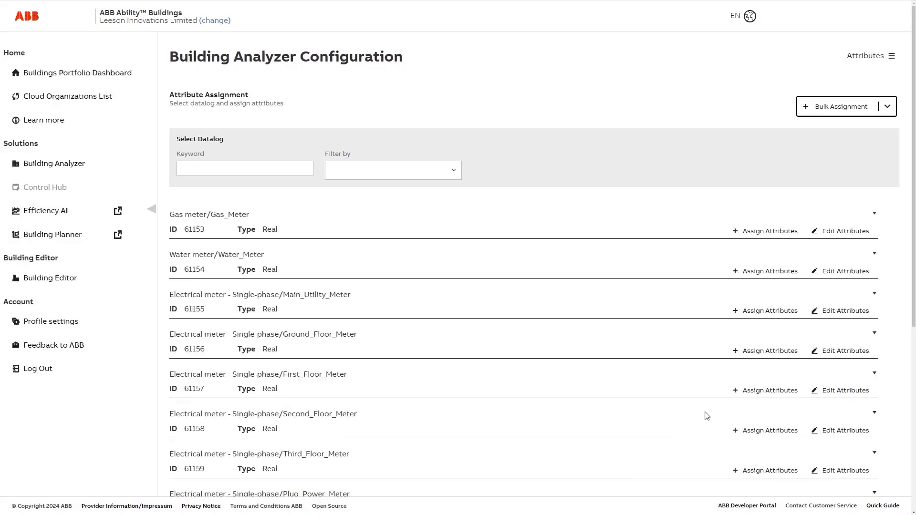
scroll(914, 487, "down", 5)
scroll(913, 487, "down", 1)
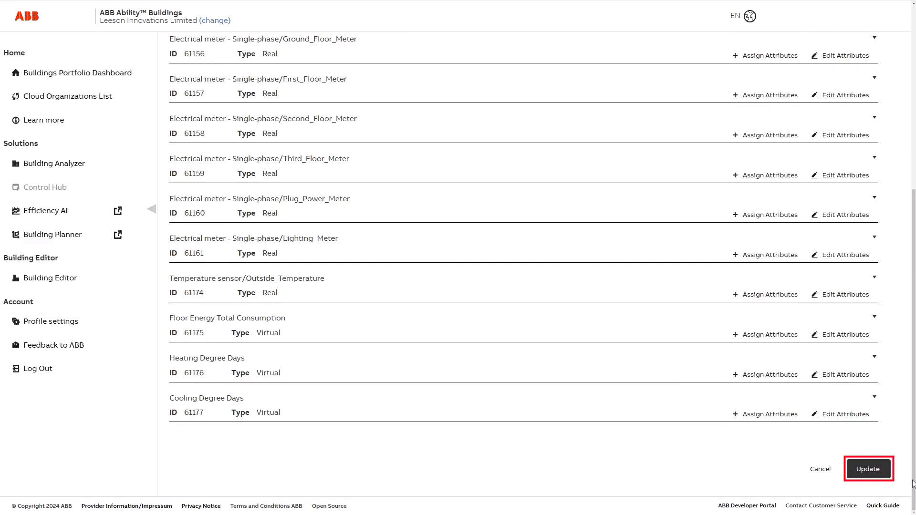
left_click(866, 470)
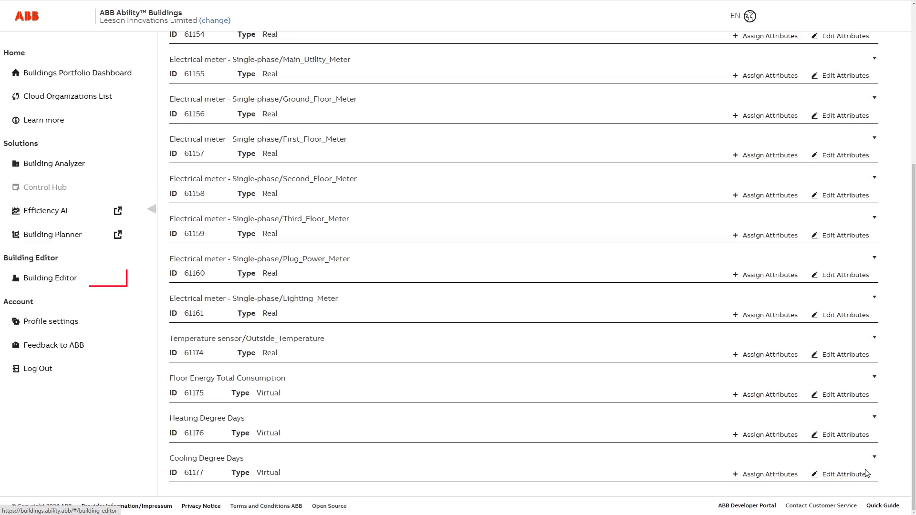
- From Building Editor's Licenses page, choose to purchase licences for Building Analyzer
left_click(102, 279)
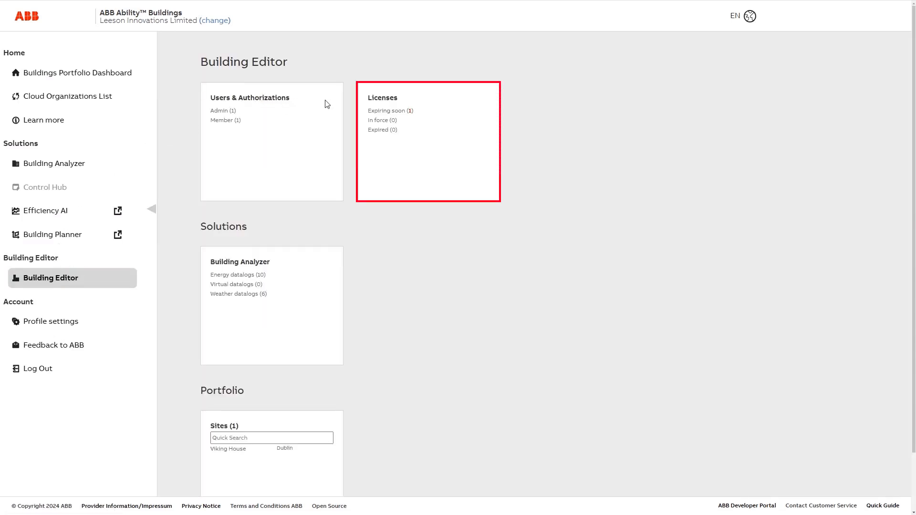
left_click(390, 100)
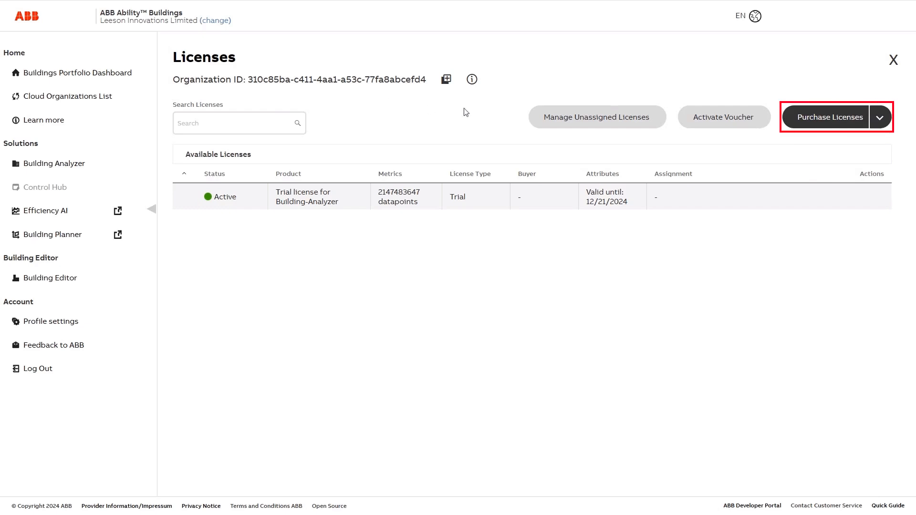
left_click(821, 118)
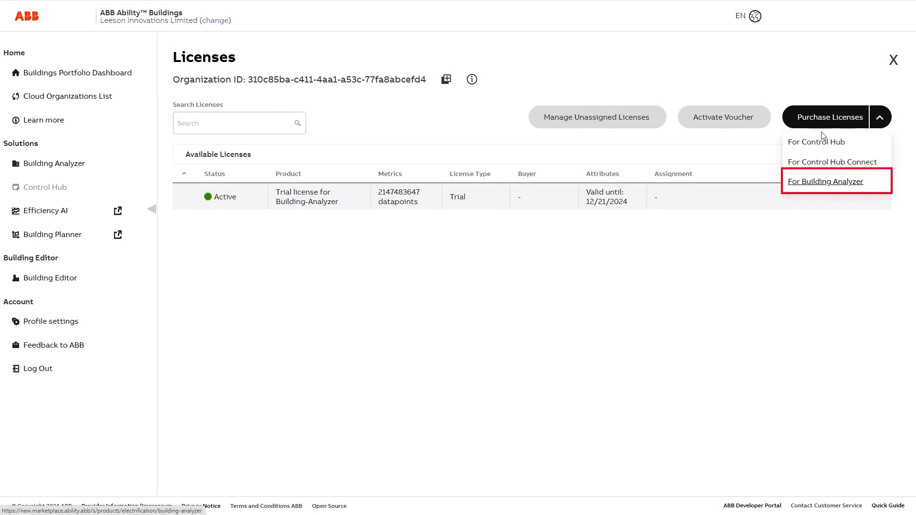
left_click(825, 183)
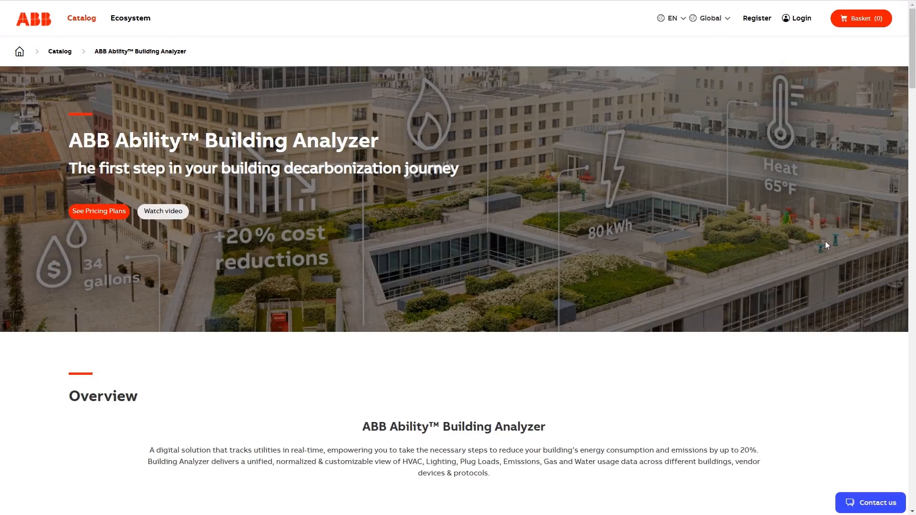
- Review the add-ons for the 100-datapoint Building Analyzer SaaS pricing plan
left_click(915, 481)
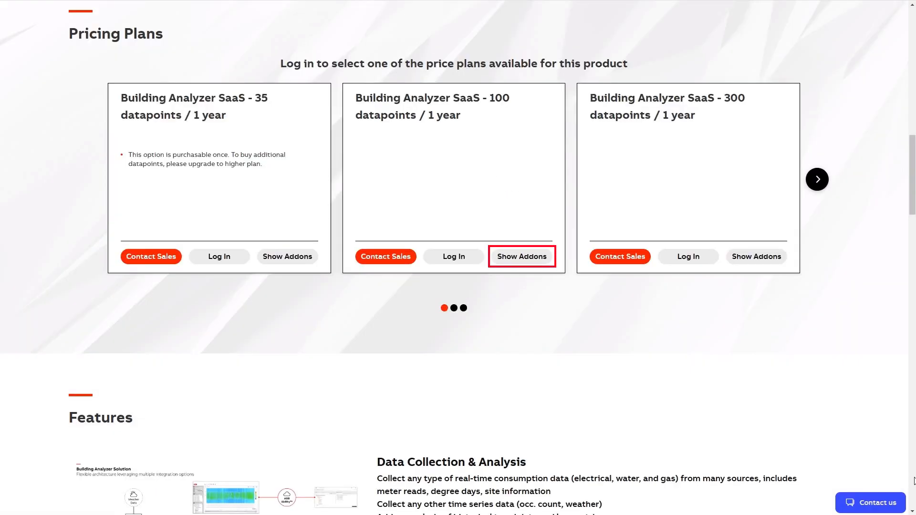
left_click(519, 260)
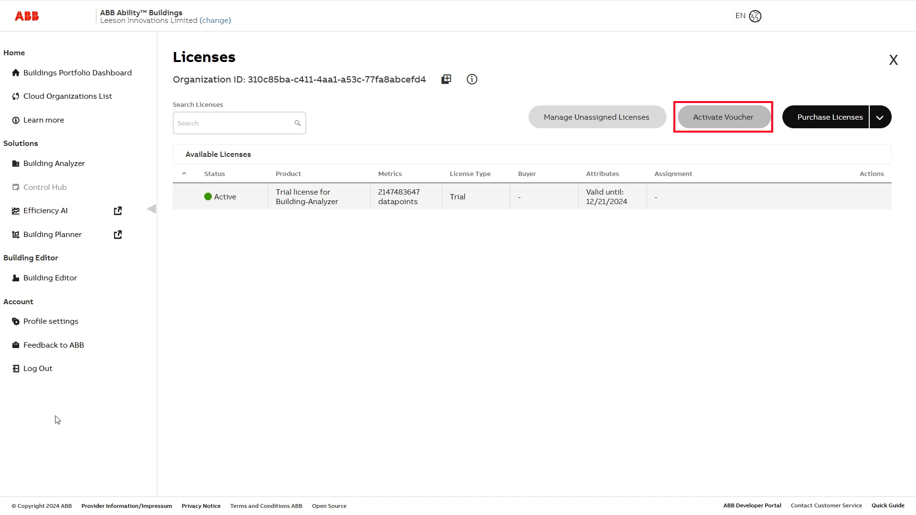
- Enter the license voucher code in the Activate Voucher form and check it
left_click(716, 119)
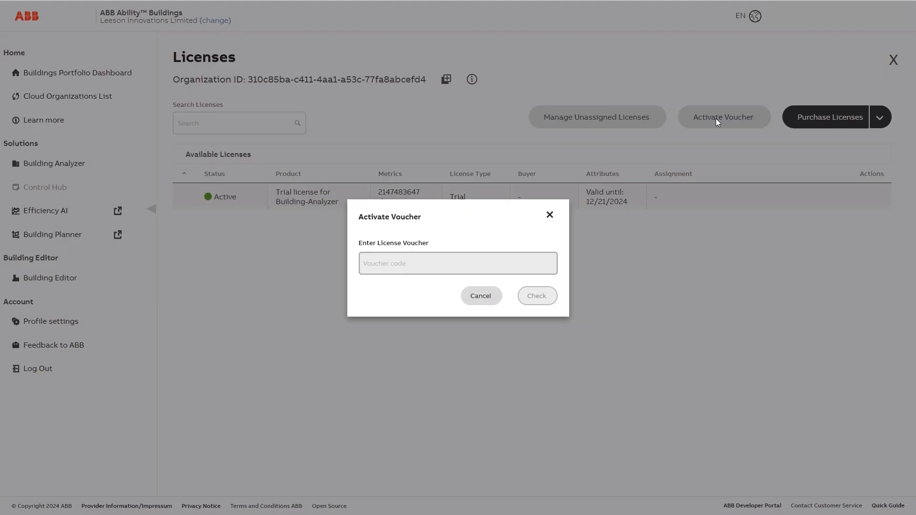
left_click(373, 265)
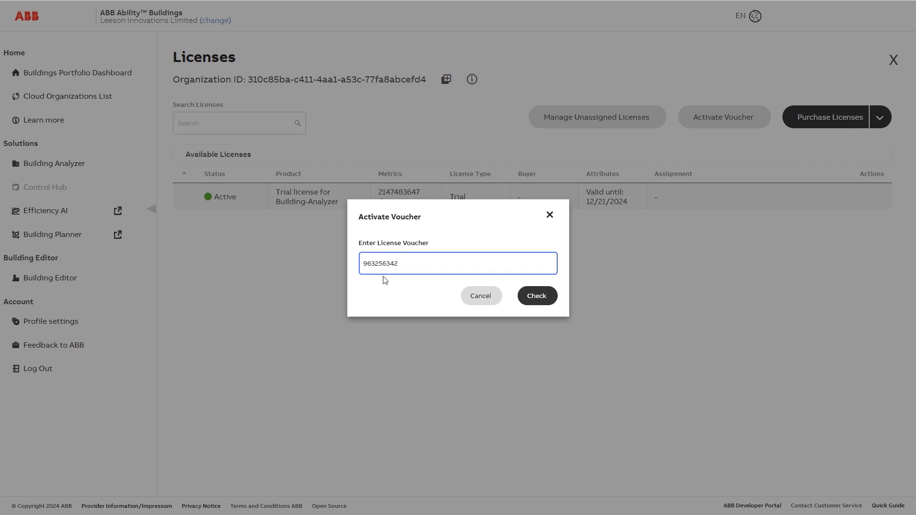
left_click(535, 299)
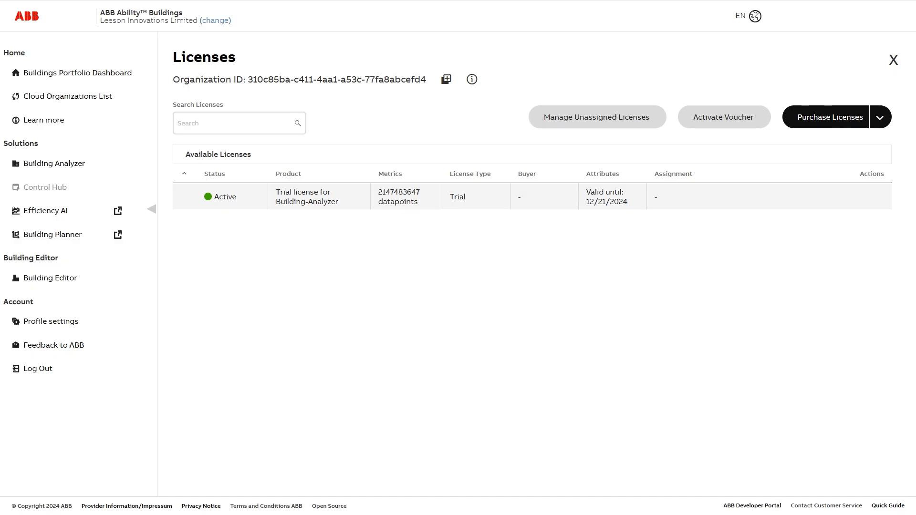